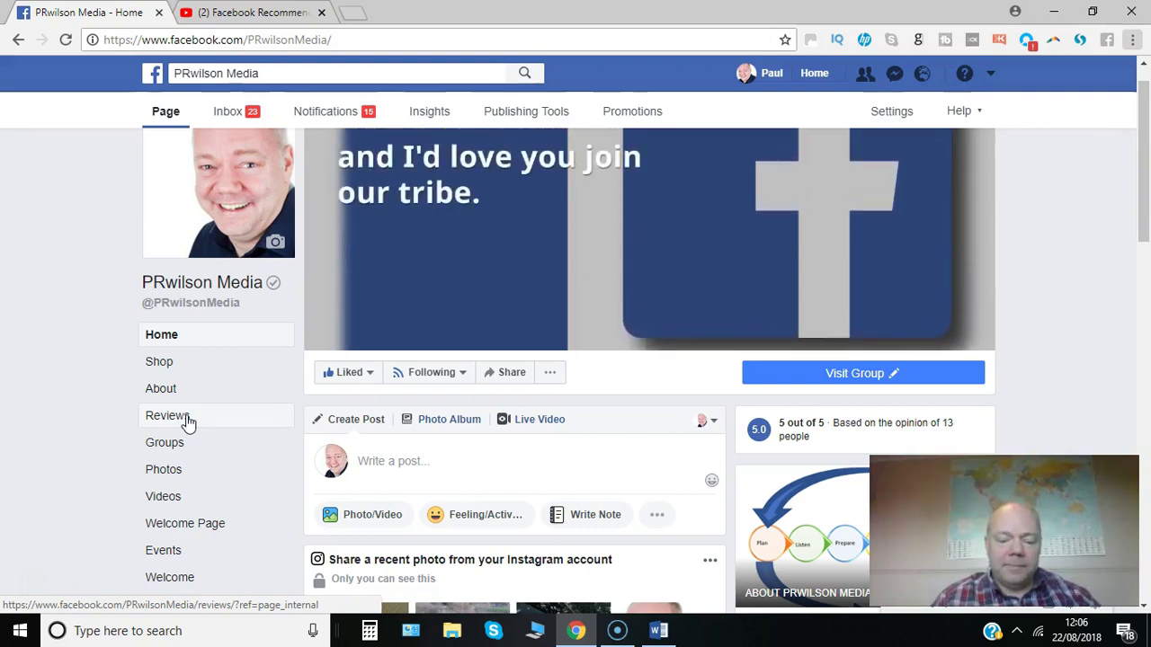
- View the Page's reviews section, and open the Edit Page section of the Page settings
click(167, 415)
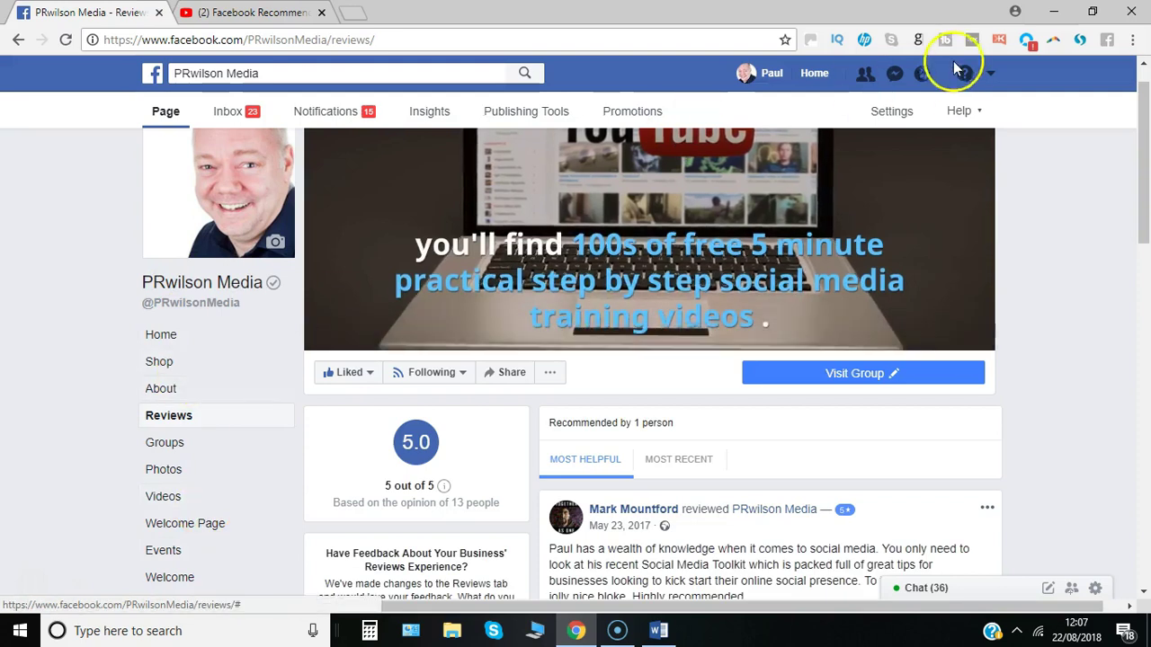
click(893, 115)
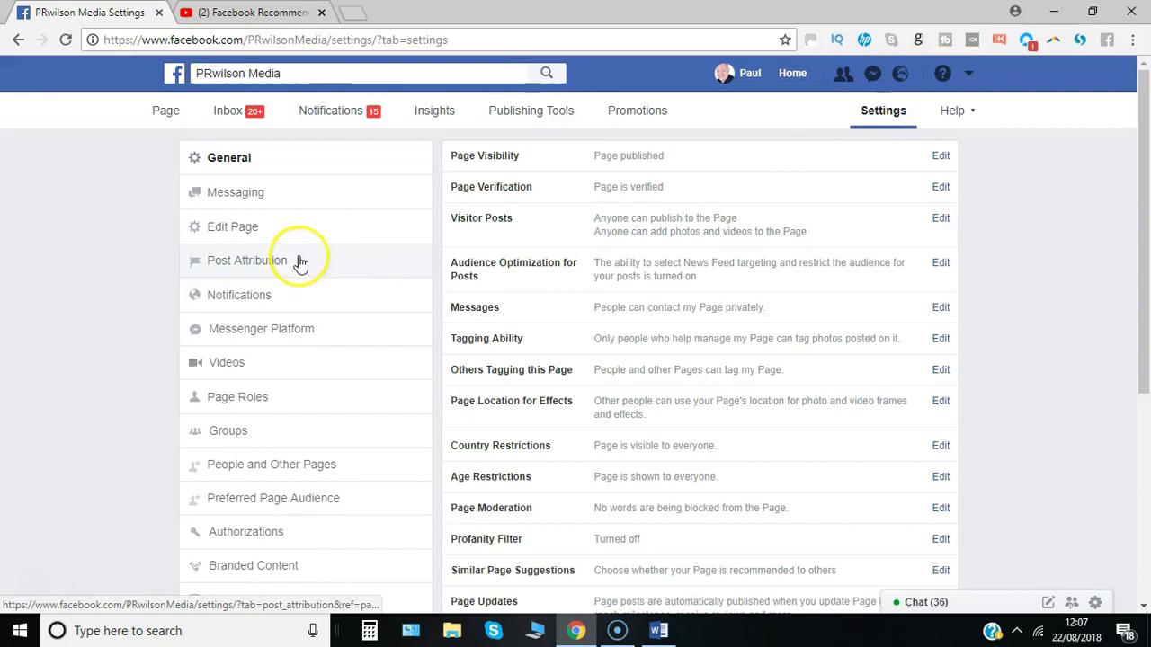
click(230, 236)
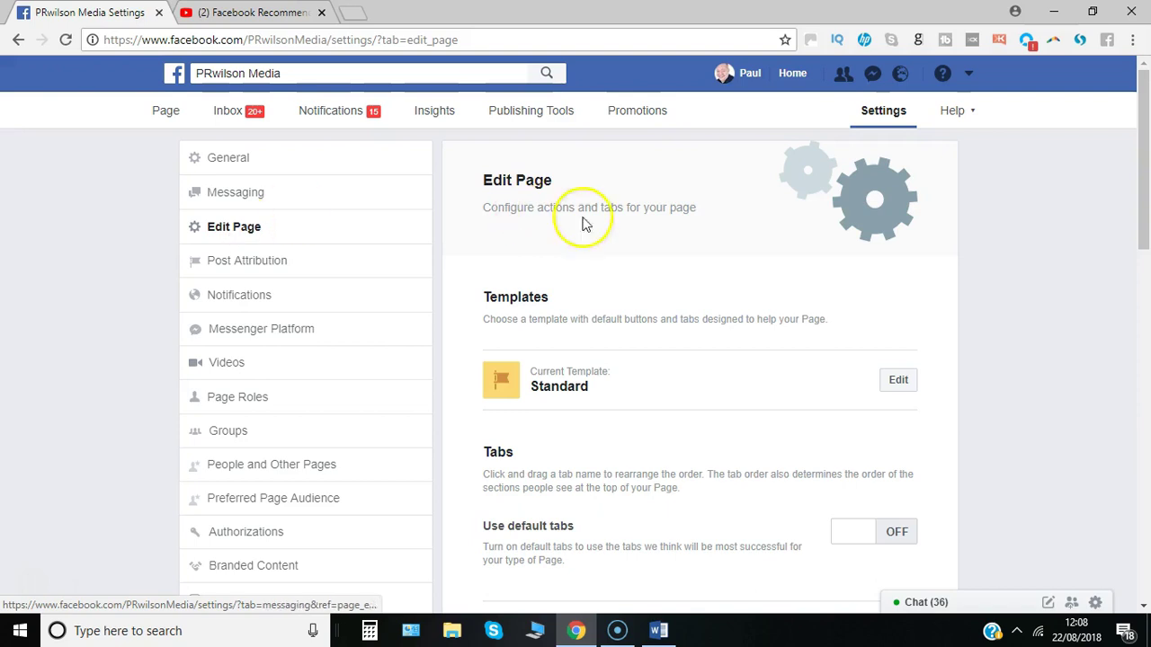
- Browse the available Page templates, view the details of the Shopping template, and close the templates without applying one
click(886, 381)
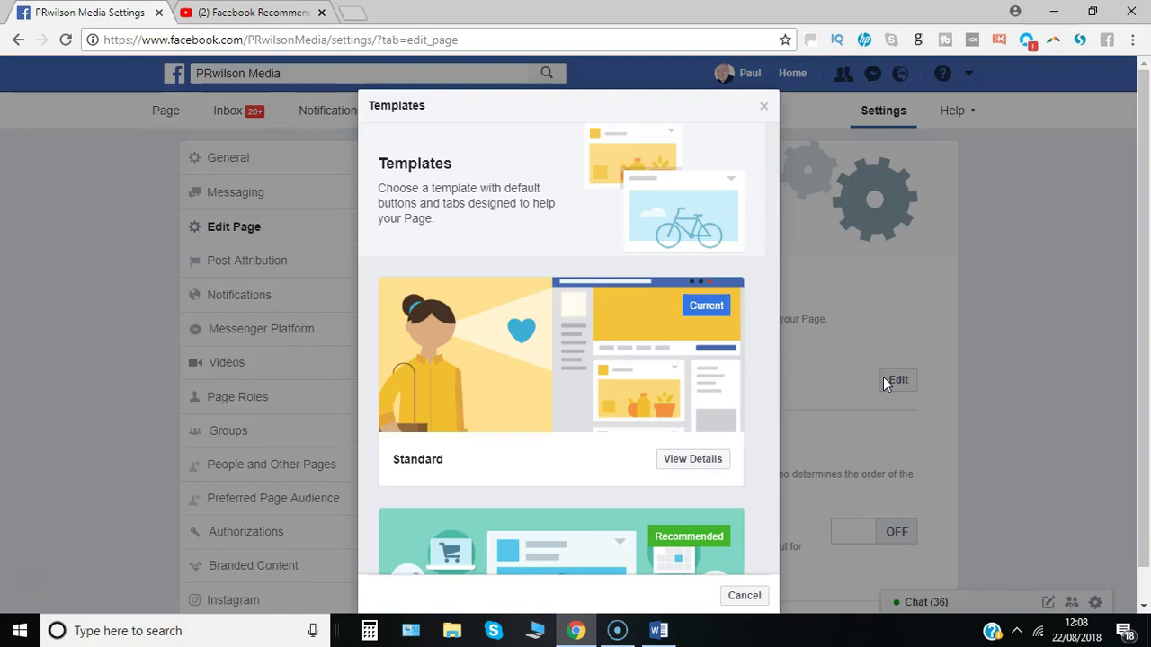
drag(1143, 180, 1145, 218)
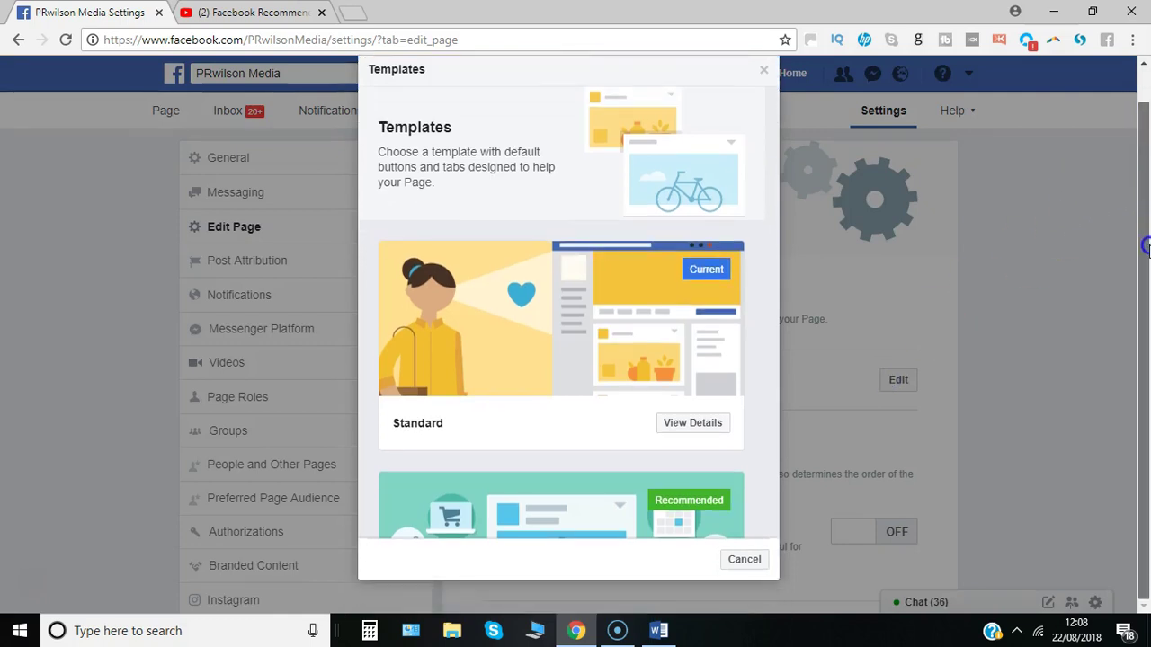
drag(768, 135, 805, 510)
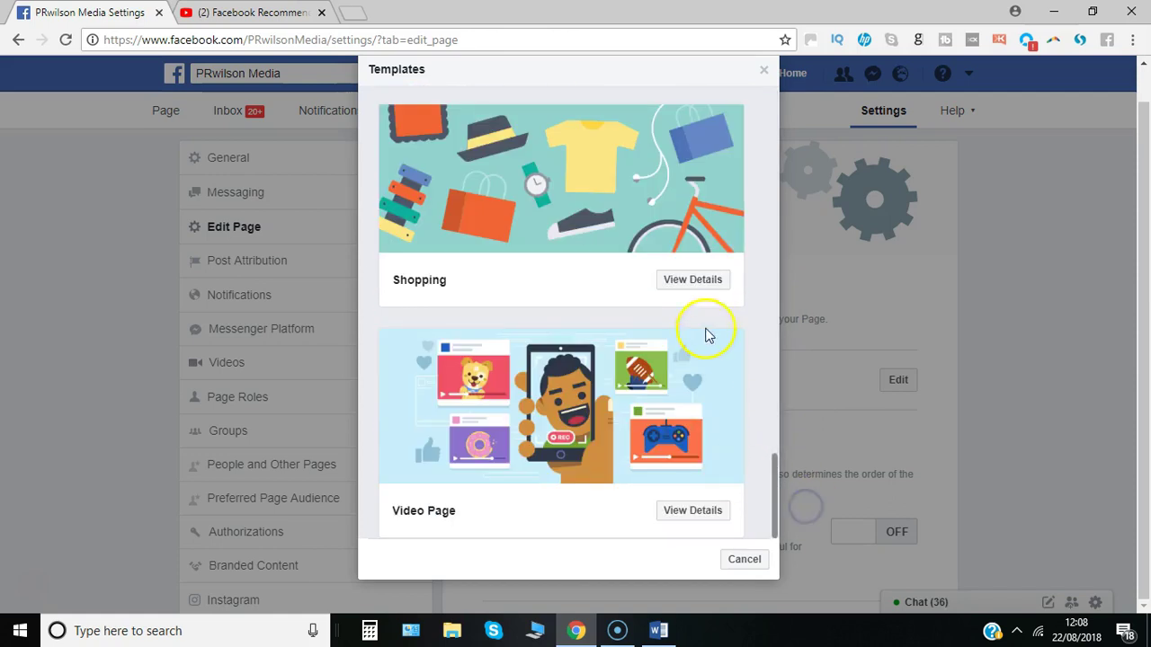
click(701, 288)
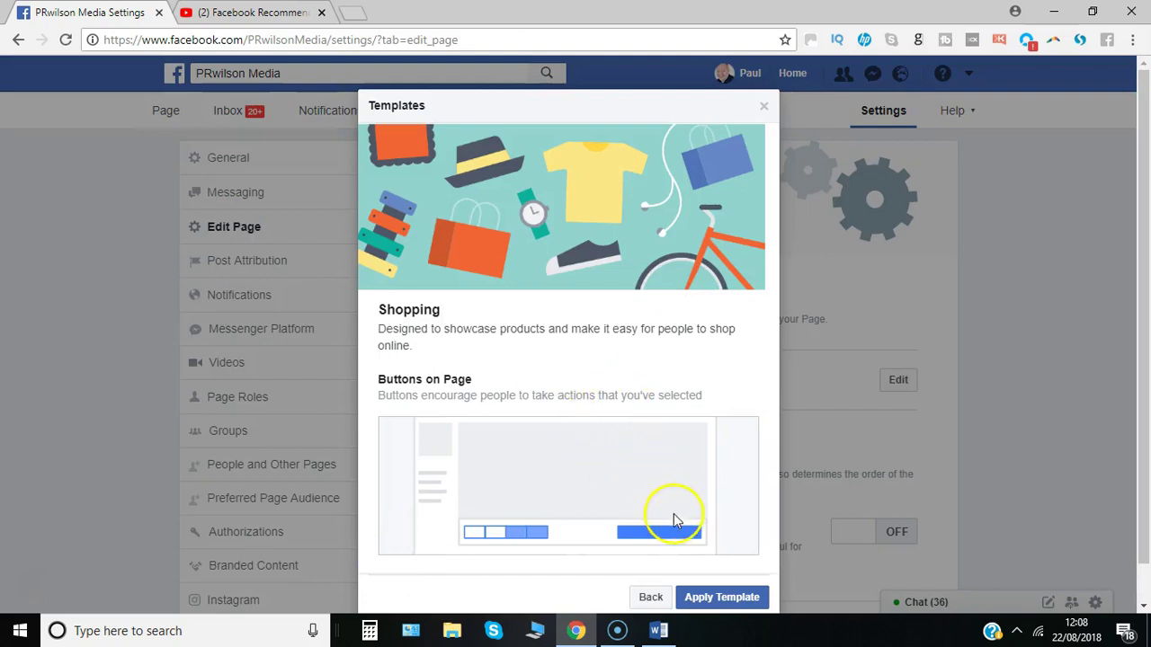
click(764, 108)
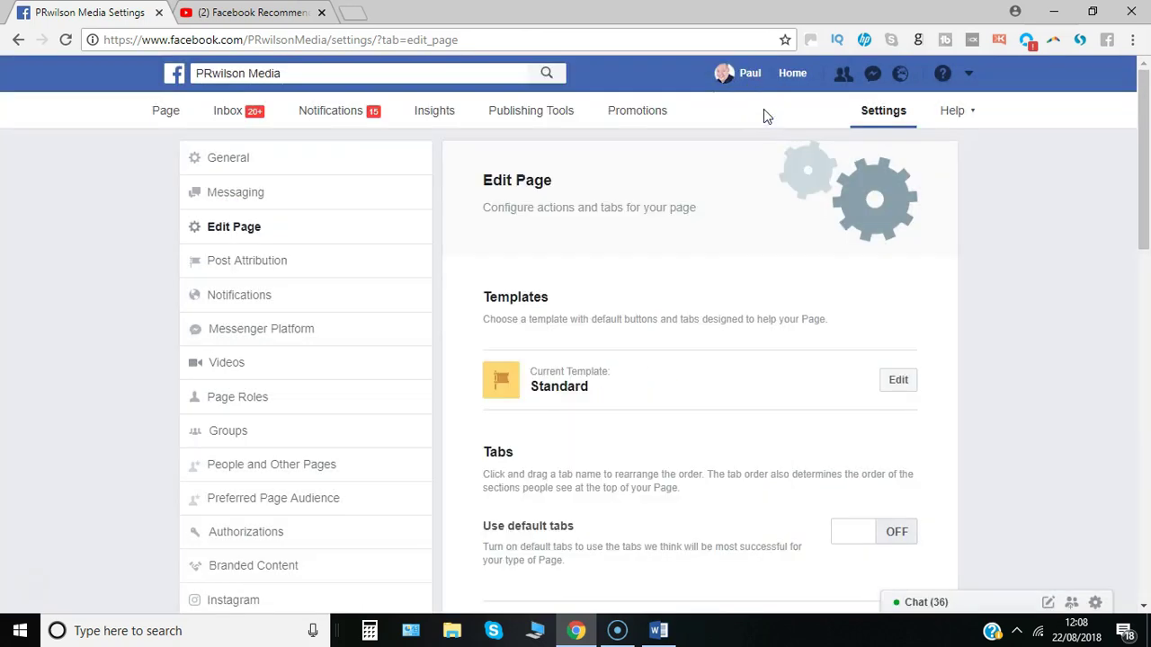
- Switch the use of default tabs on and back off to reset the tab list to the default order
drag(1140, 178, 1146, 253)
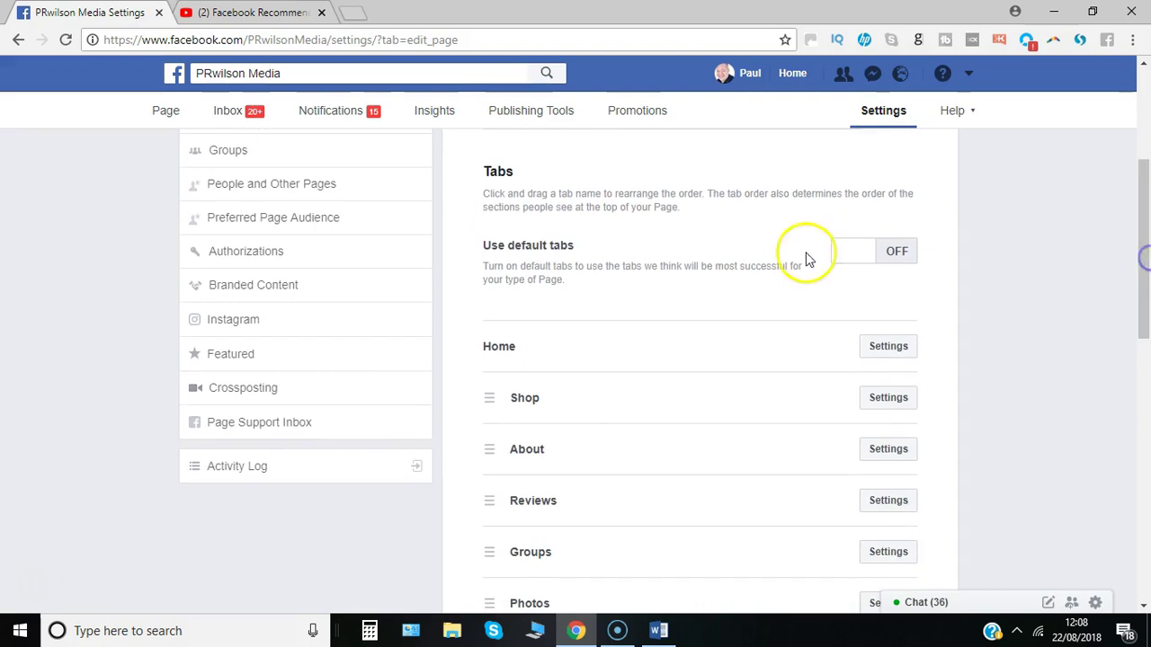
click(856, 250)
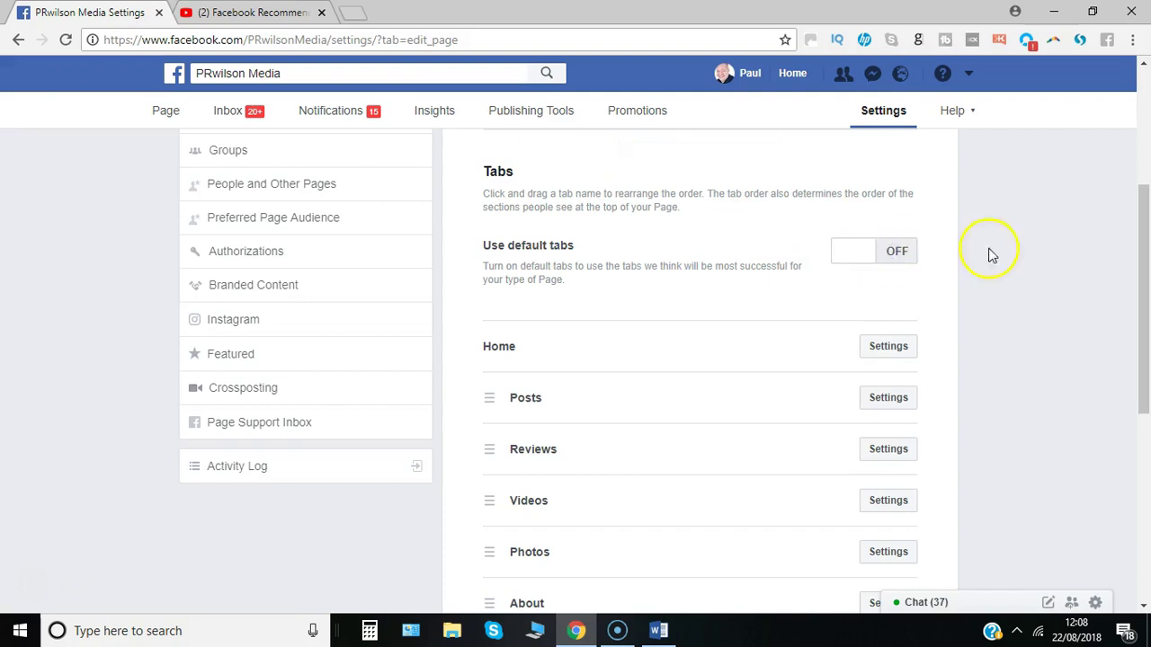
- Try to hide the Welcome and Welcome Page tabs by switching off their show options
drag(1146, 231, 1142, 418)
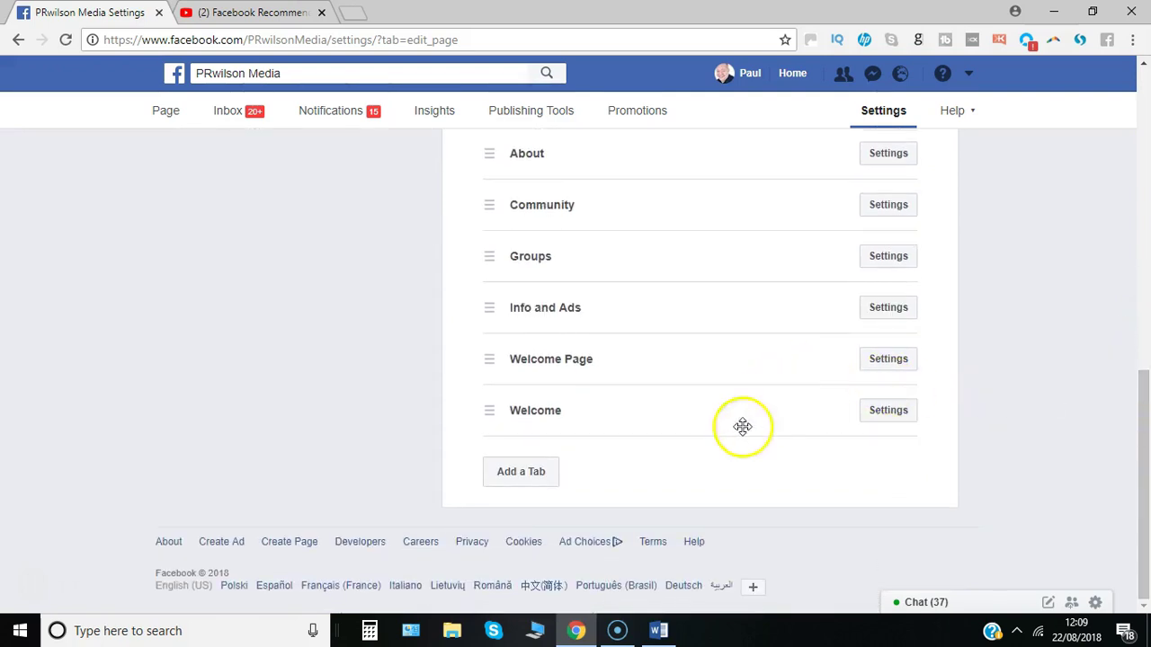
click(887, 412)
click(865, 479)
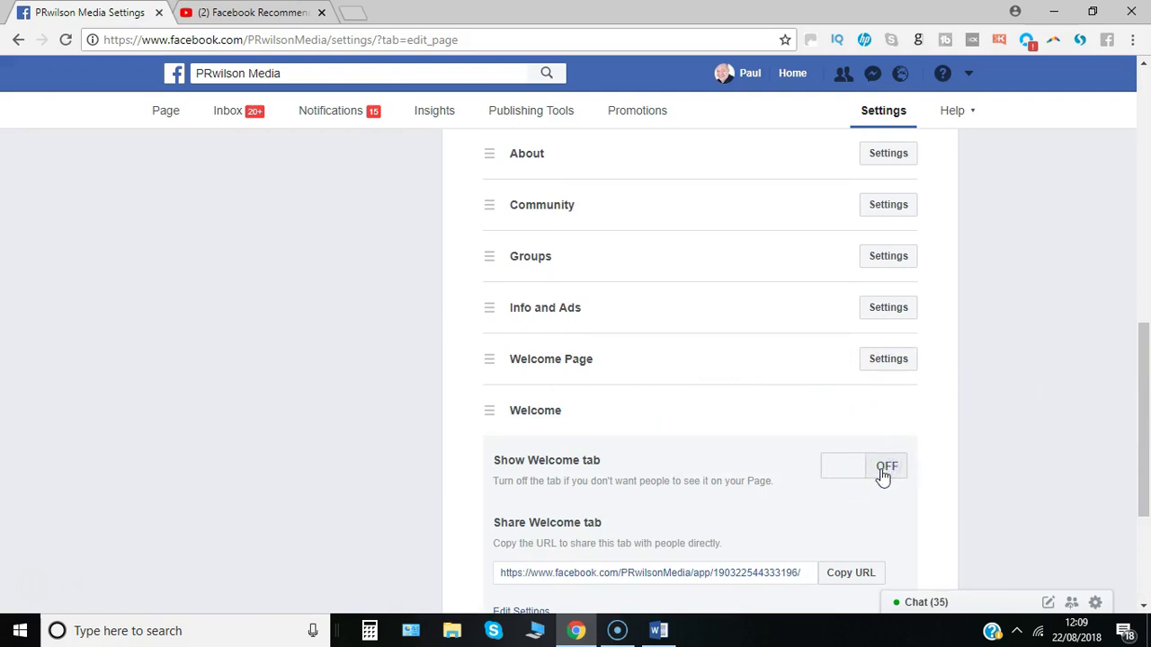
click(898, 357)
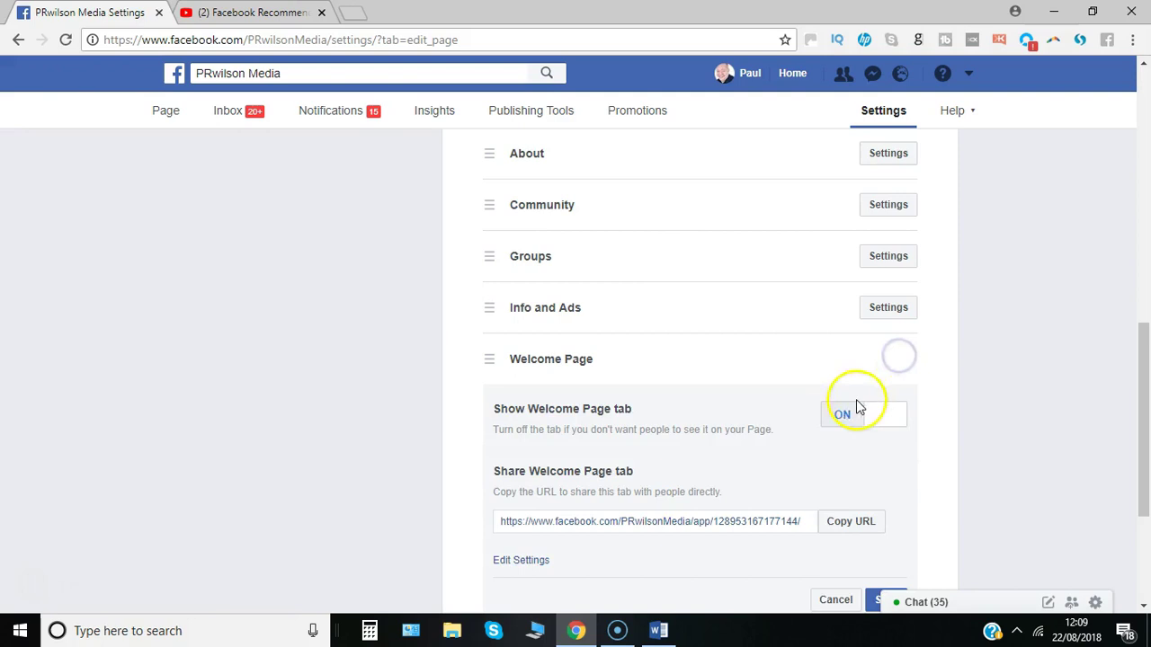
click(876, 423)
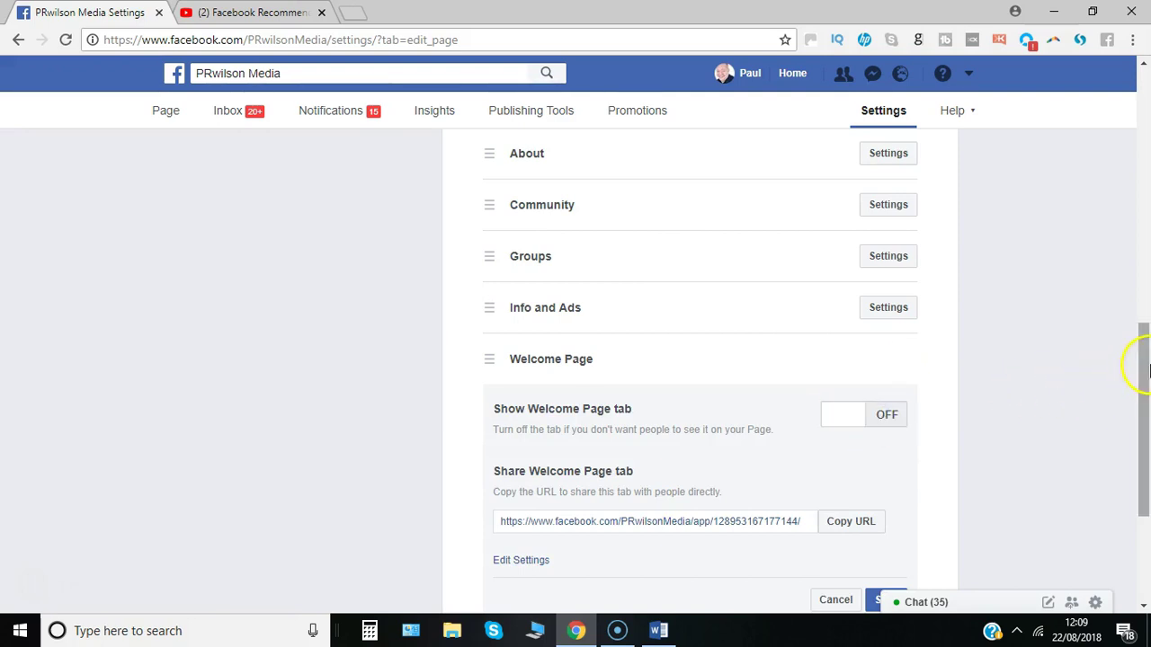
drag(1147, 369, 1133, 321)
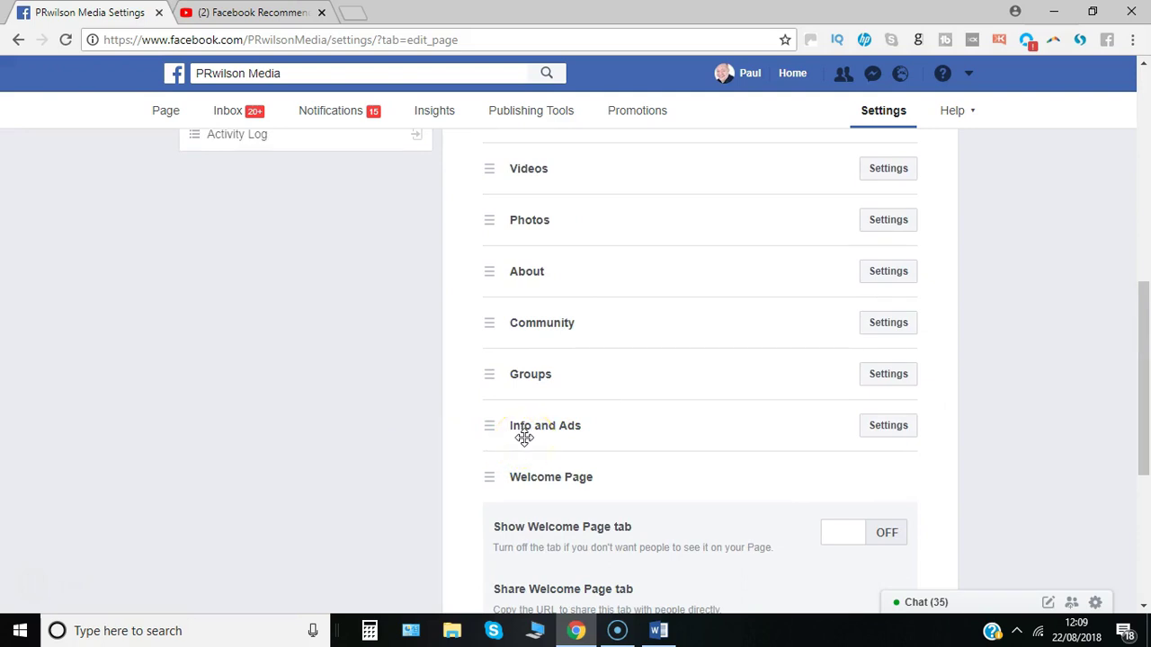
- Check the Info and Ads tab's settings for a way to hide it, and close them
click(877, 428)
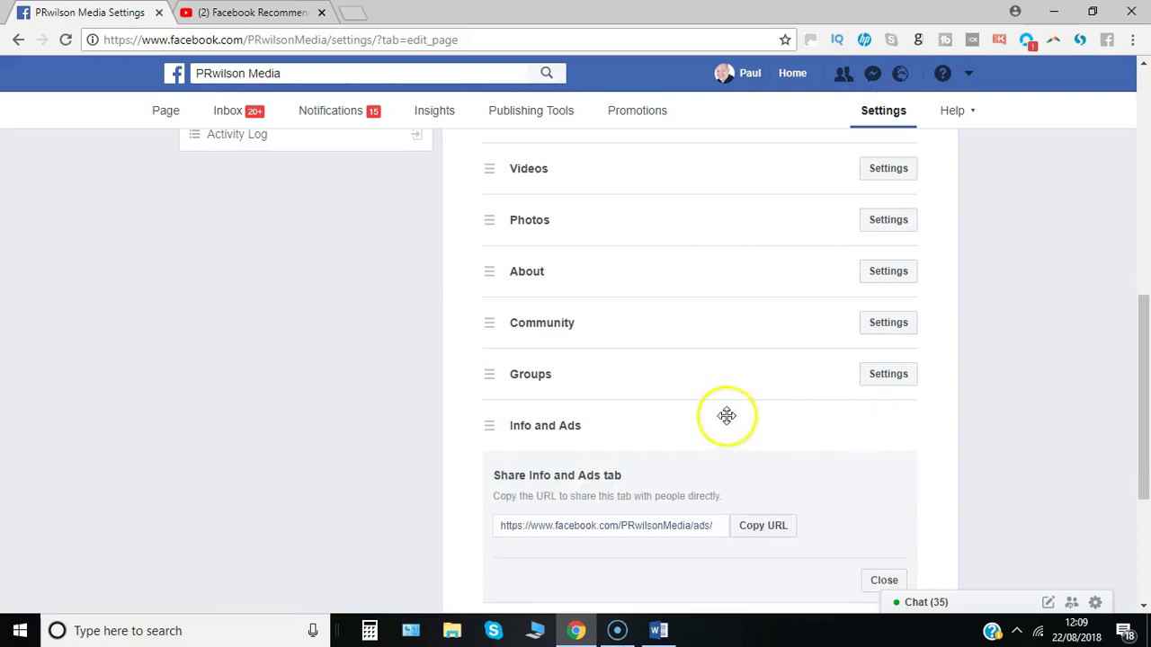
click(554, 432)
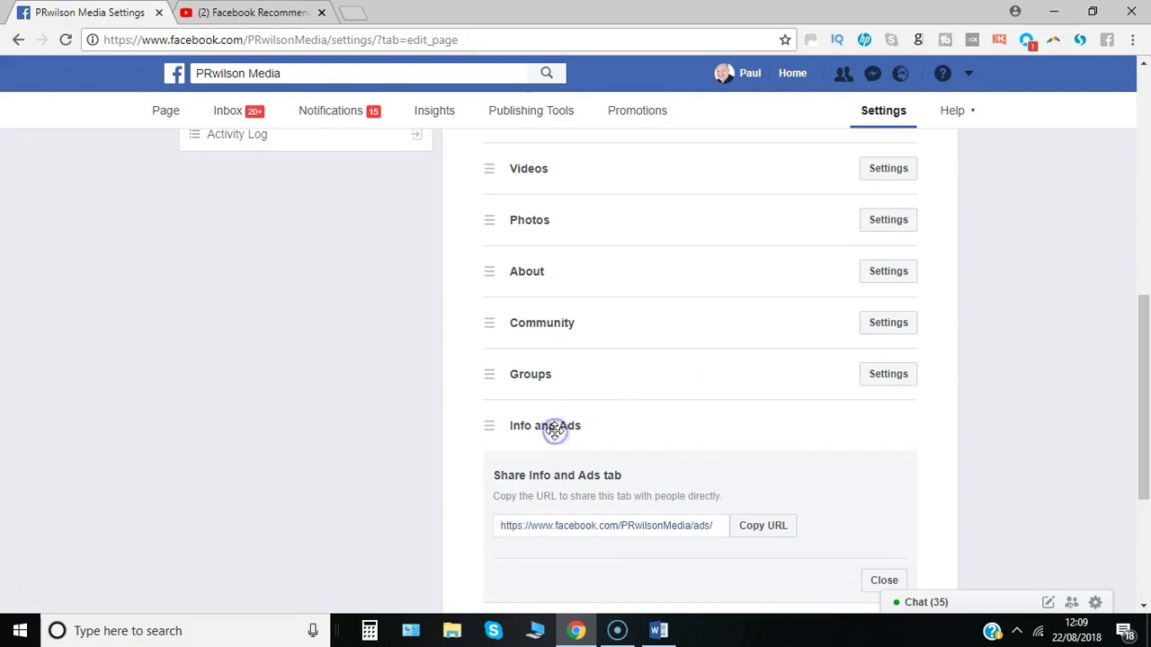
drag(1142, 346, 1146, 413)
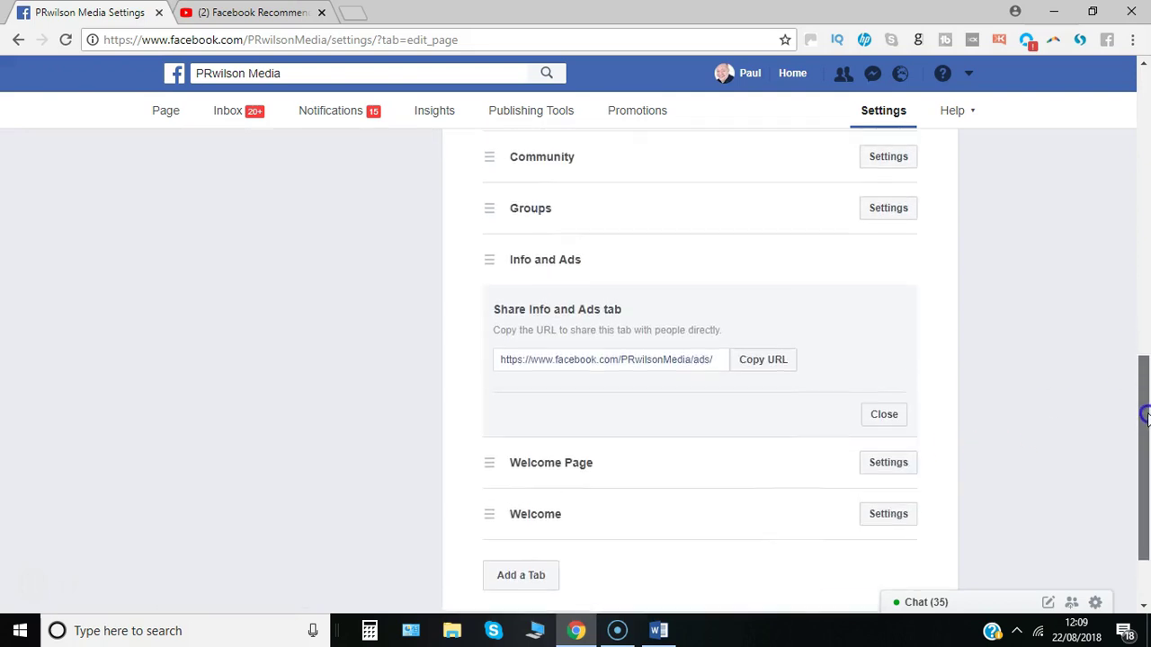
click(879, 417)
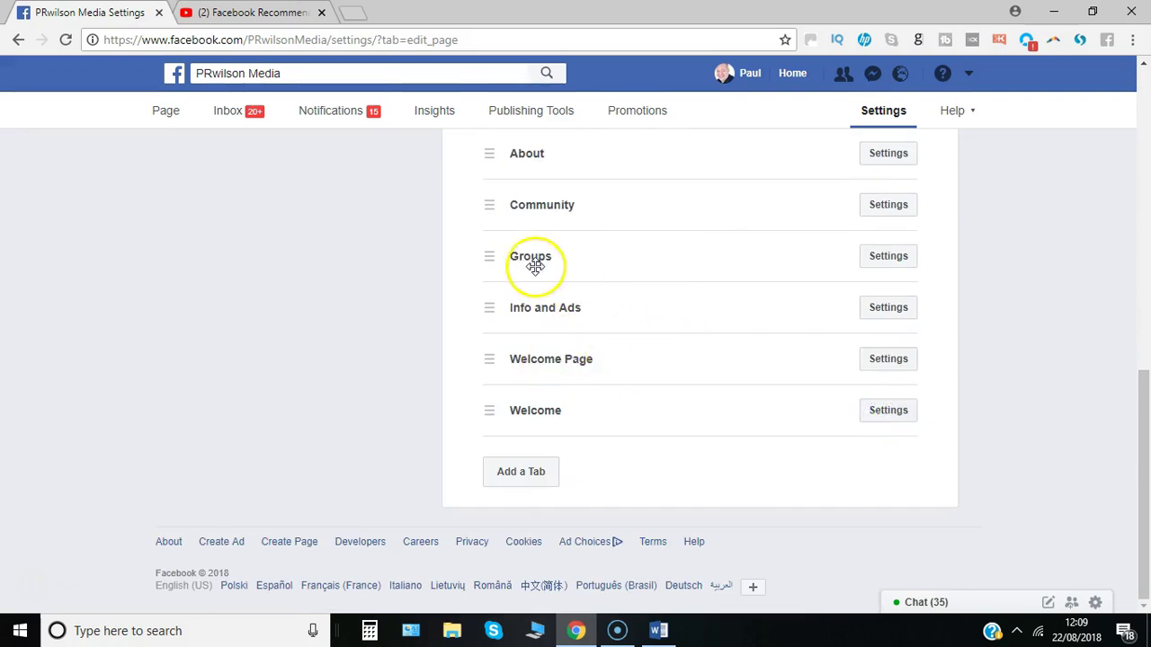
- Examine the visibility option in the Groups tab's settings
drag(1143, 386, 1129, 319)
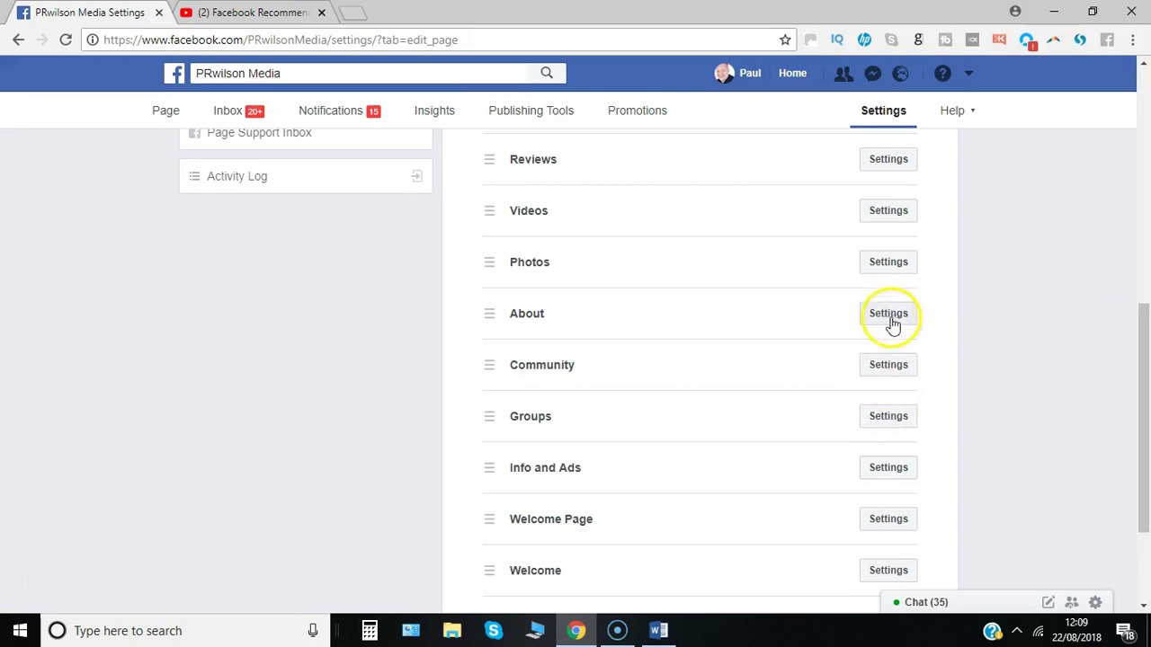
click(892, 419)
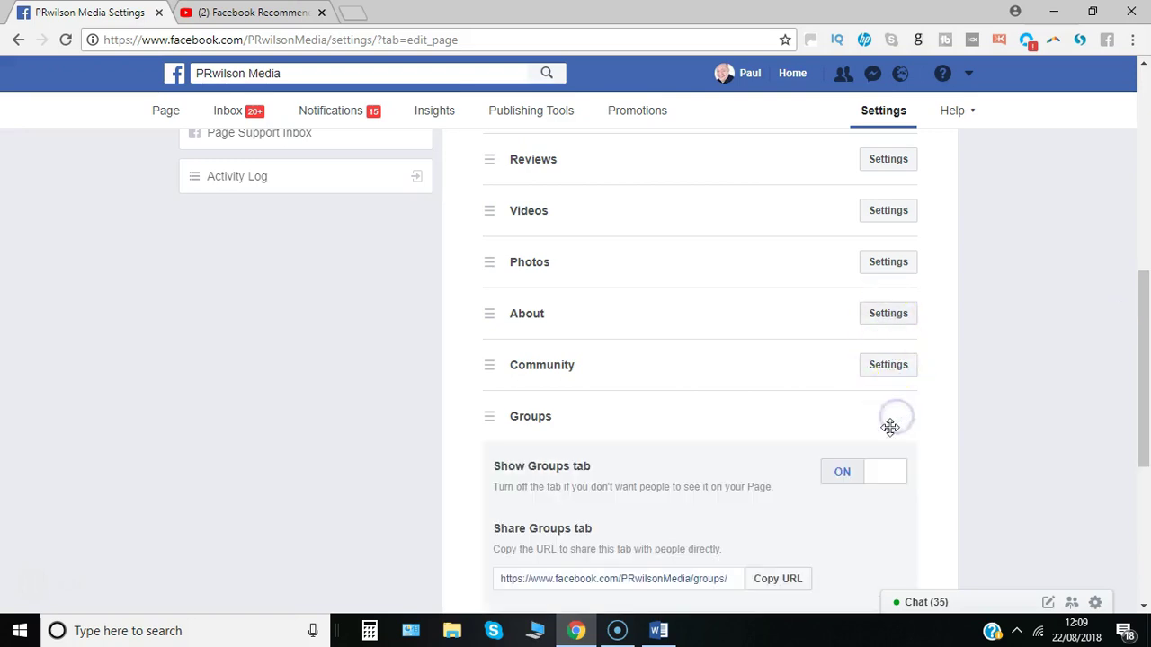
click(852, 479)
scroll(1138, 347, up, 2)
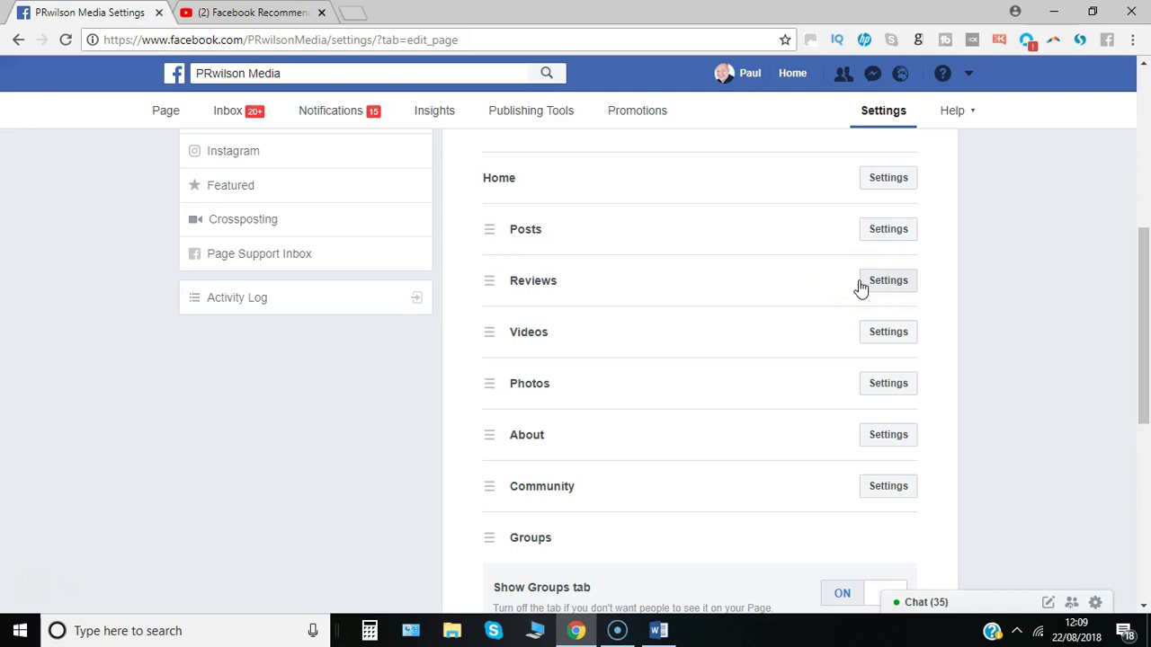
- Reorder the tabs by moving About directly below Reviews and Groups directly below Posts
drag(1141, 252, 1144, 297)
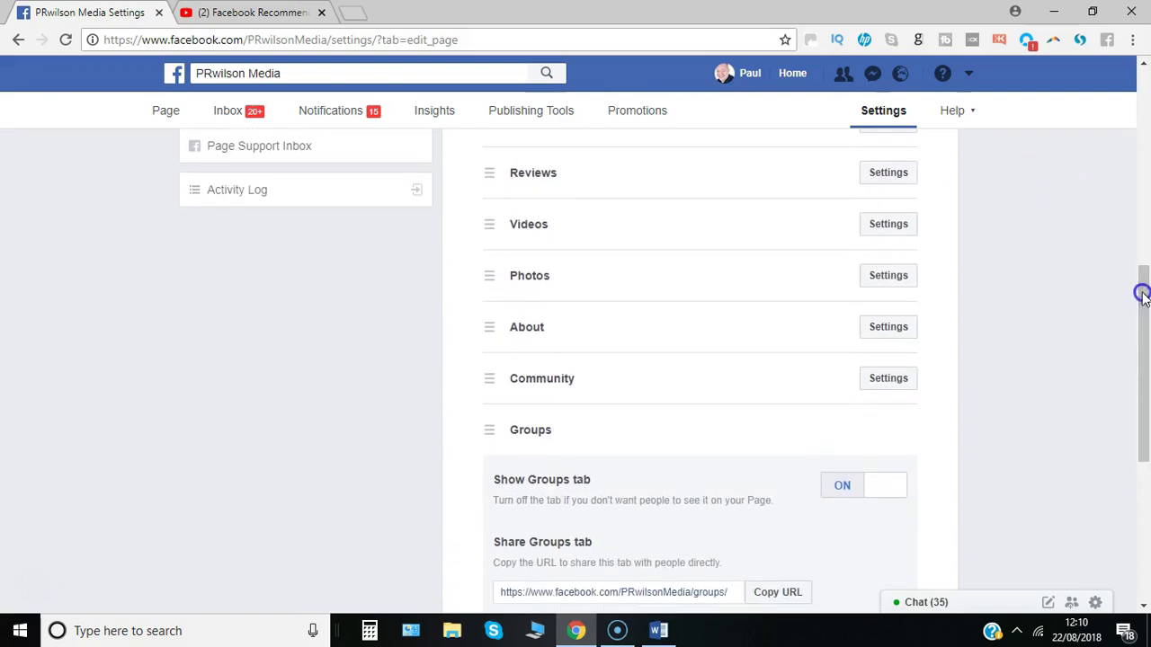
drag(523, 326, 526, 228)
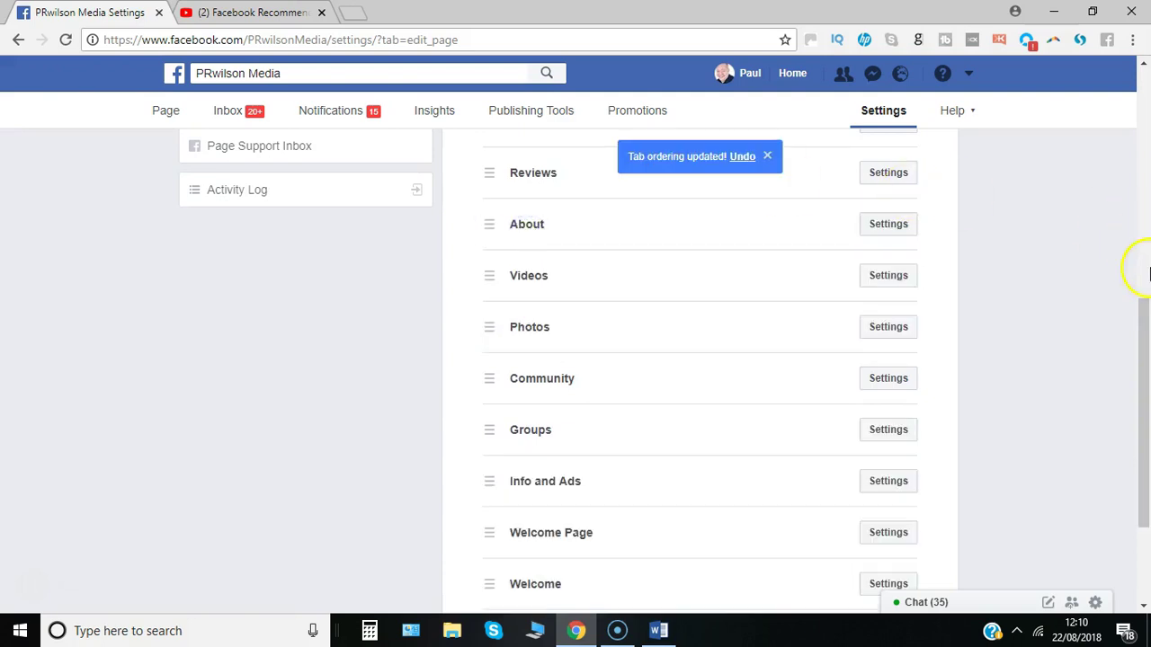
click(1146, 274)
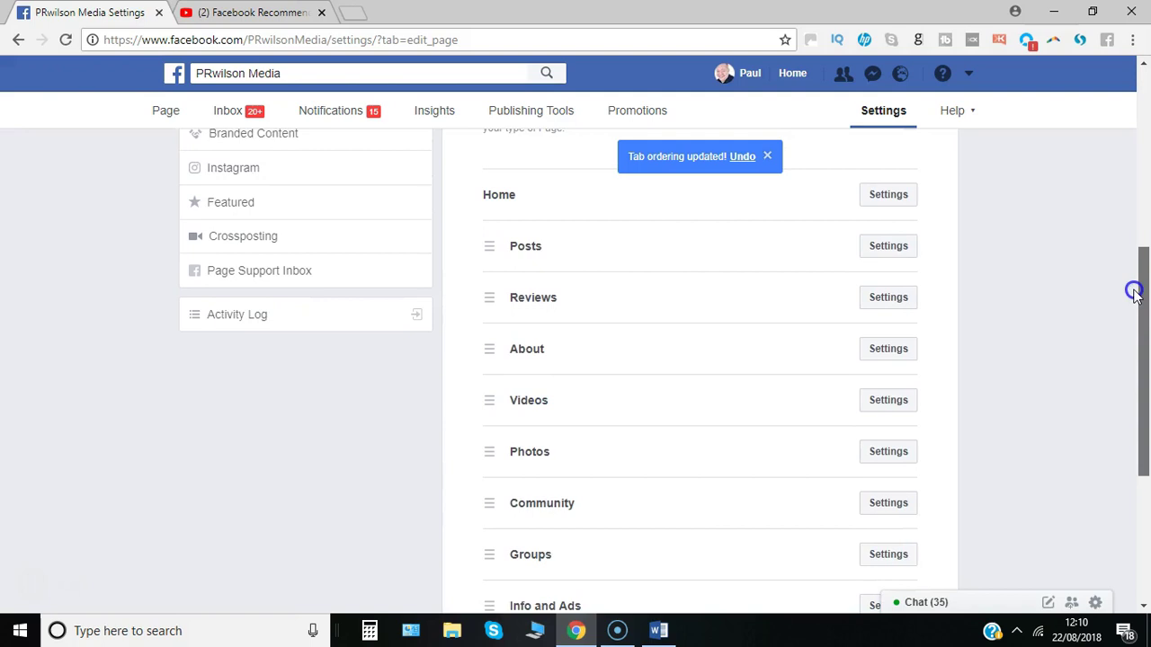
drag(1135, 294, 1135, 311)
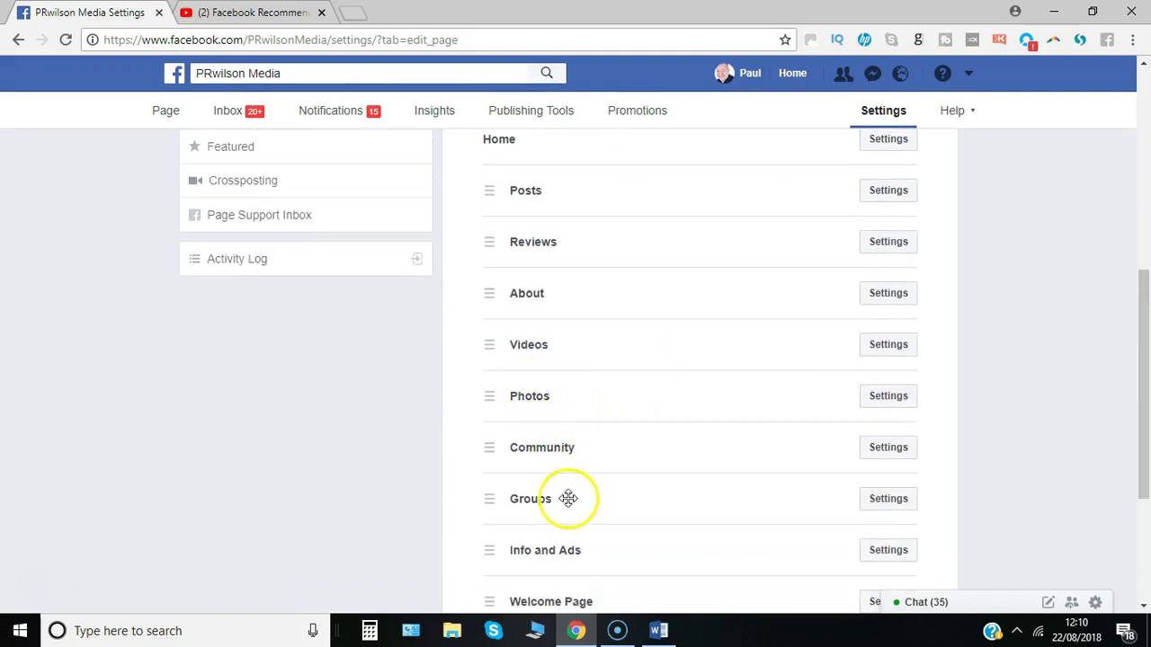
drag(569, 499, 540, 249)
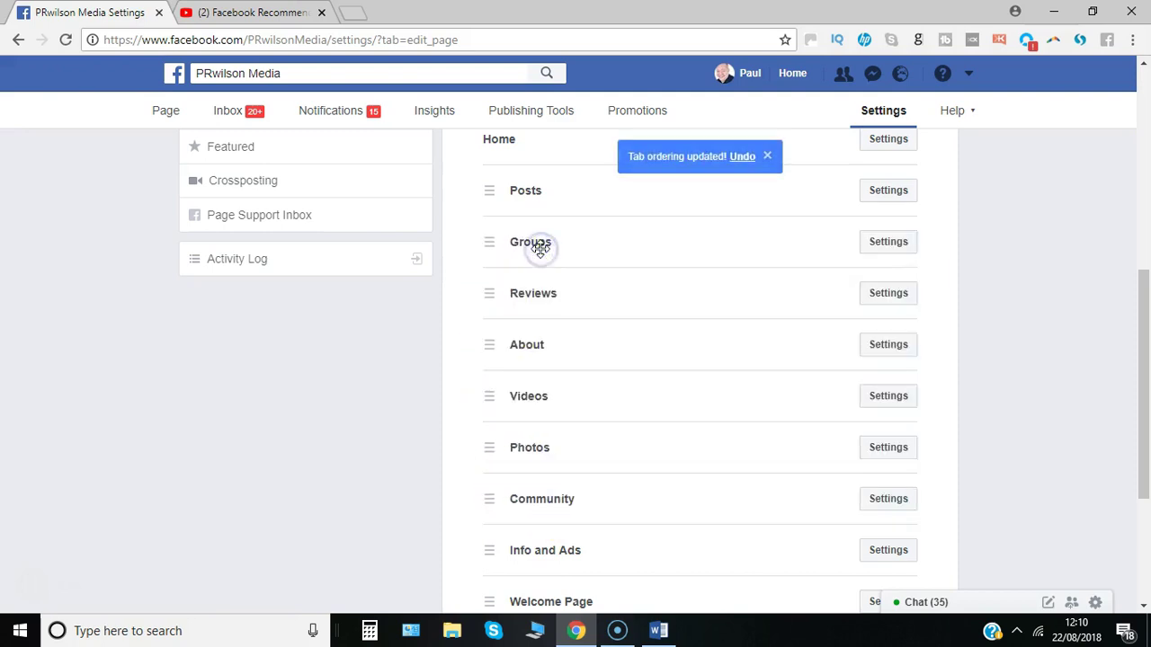
- Check the Groups tab's visibility setting, and return to the Page to review the tab order in its navigation
click(881, 245)
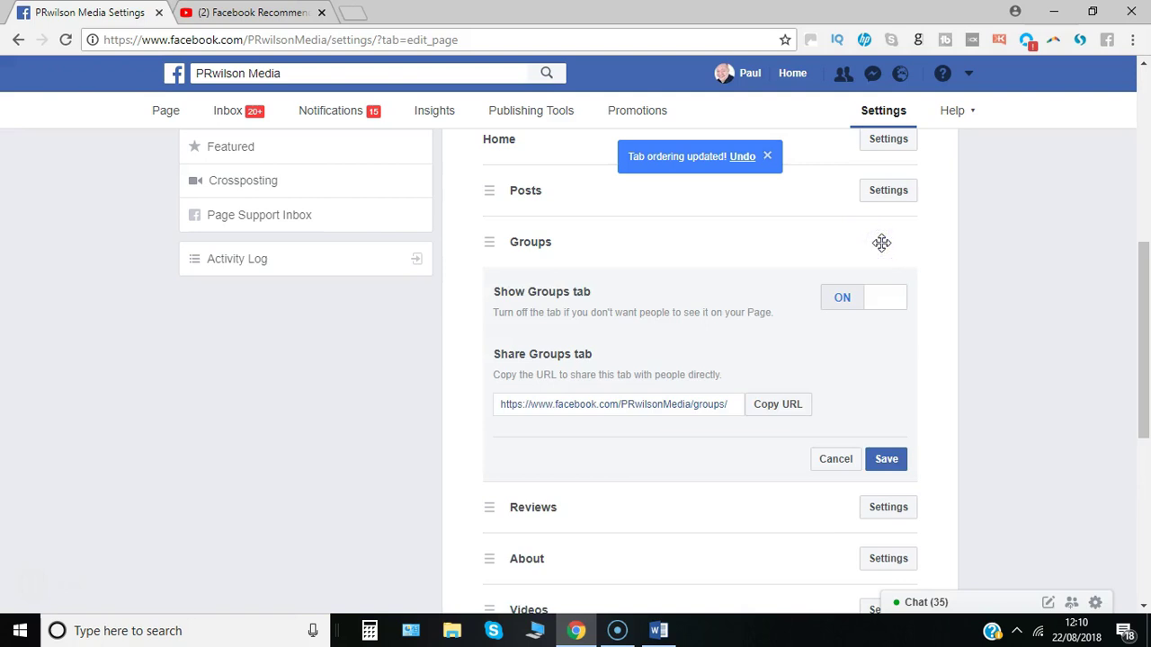
drag(1144, 254, 1115, 94)
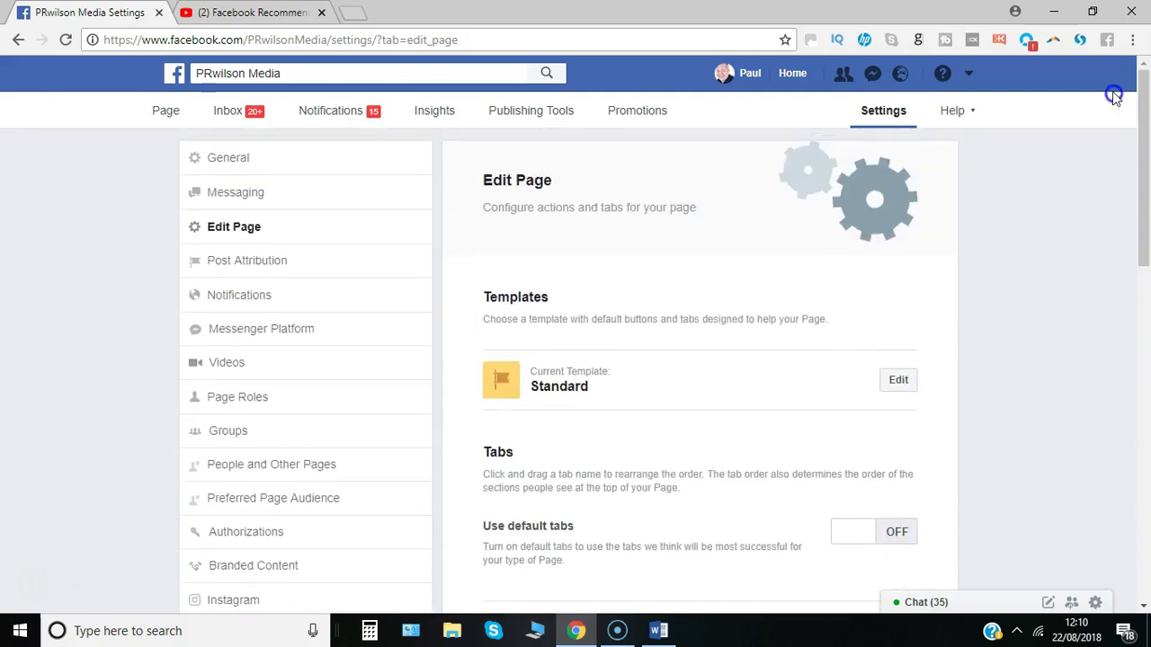
click(155, 117)
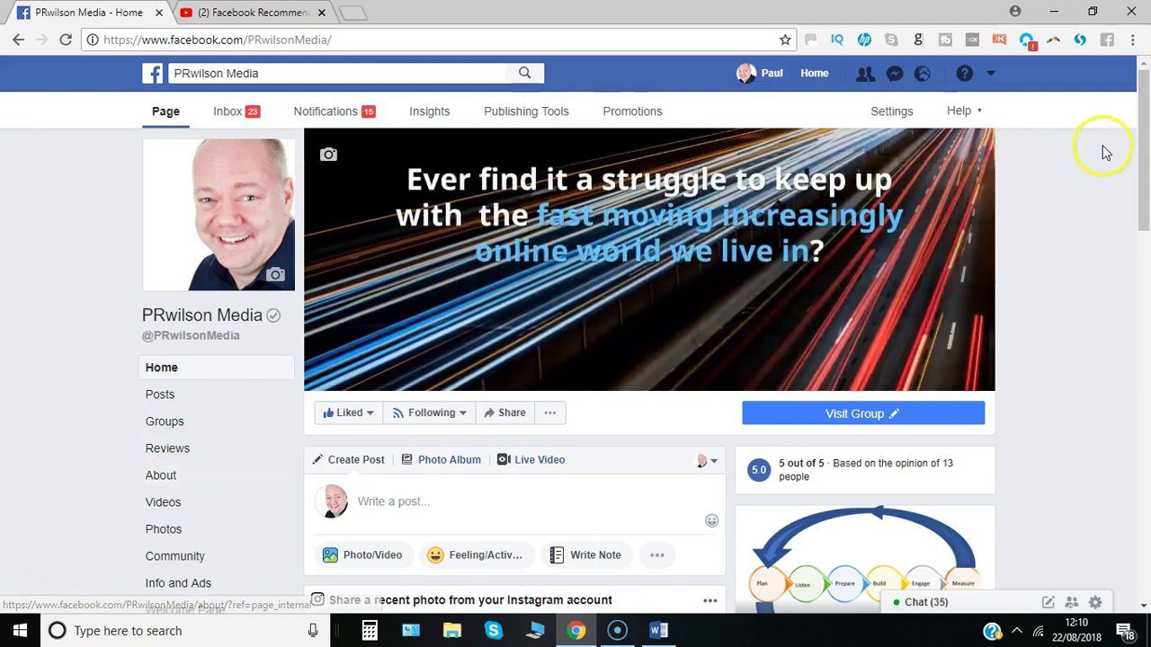
scroll(1135, 171, down, 2)
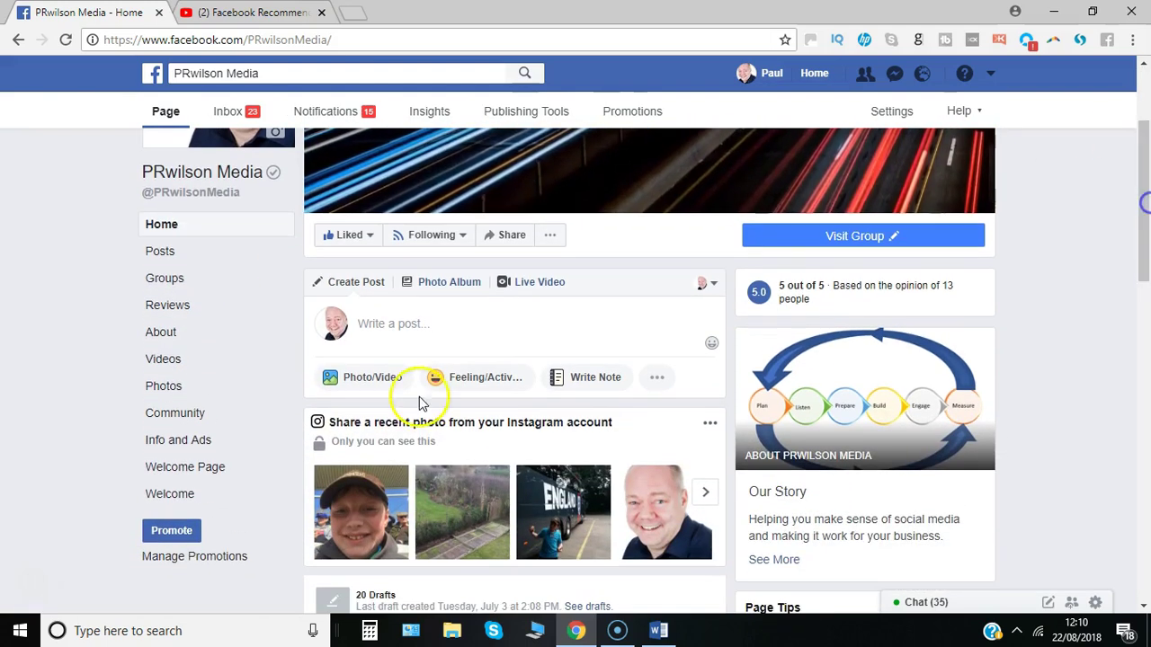
click(195, 483)
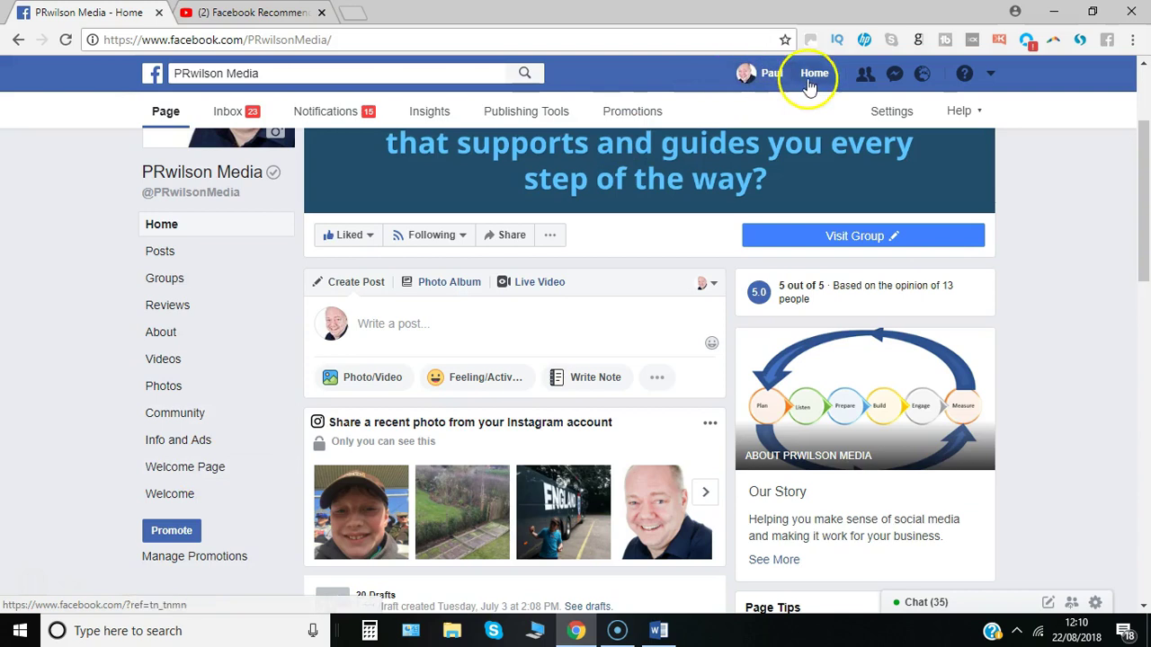
- Open the Edit Page settings again and turn off the Welcome tab in the tab list
click(883, 114)
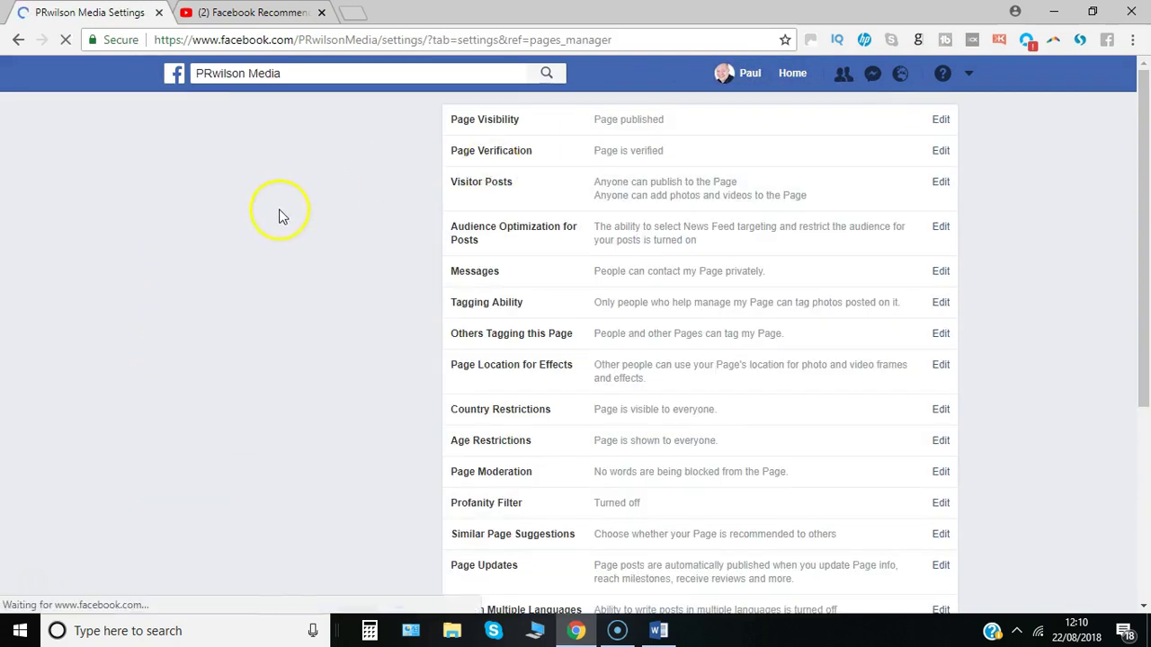
click(243, 237)
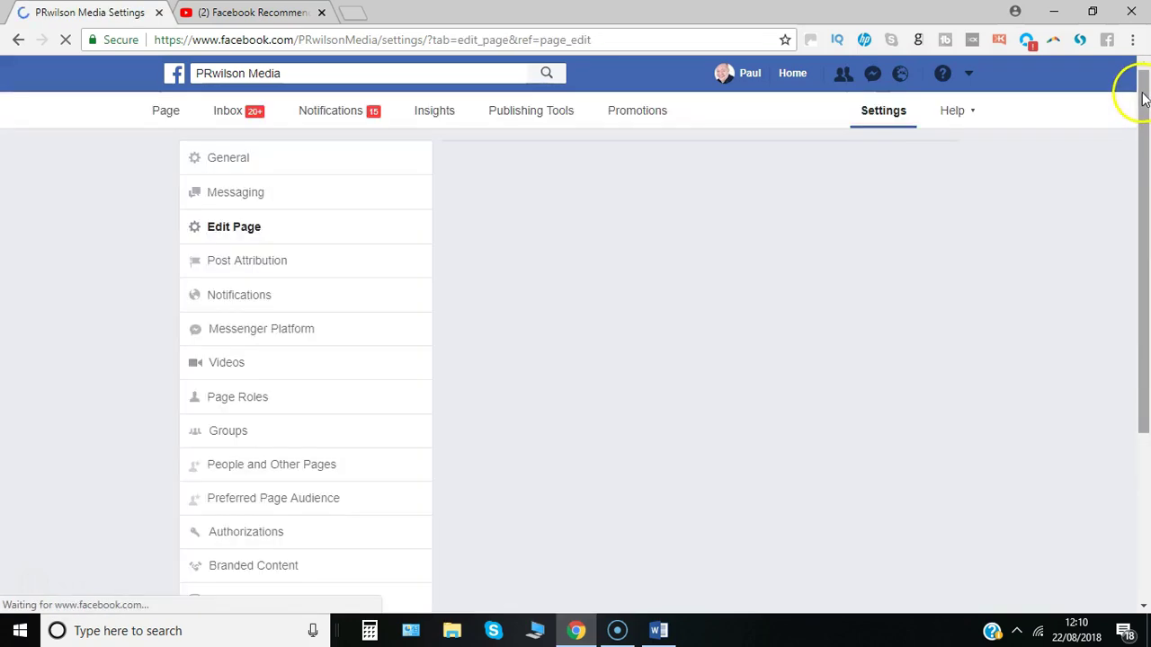
drag(1144, 99, 1145, 138)
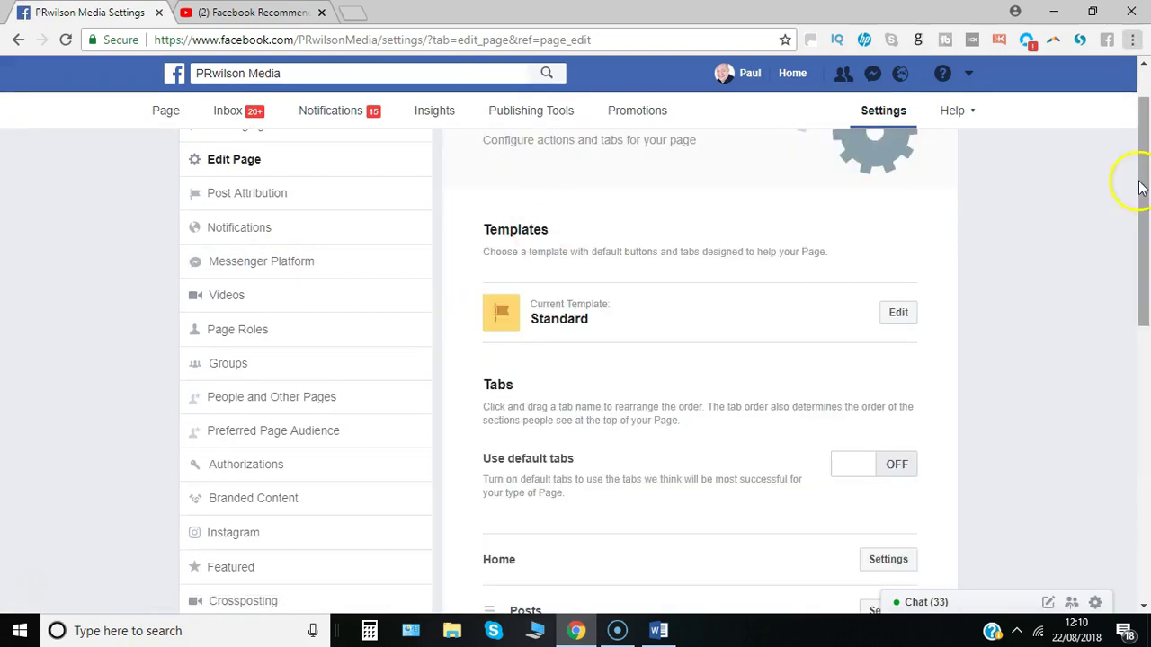
drag(1140, 187, 1147, 443)
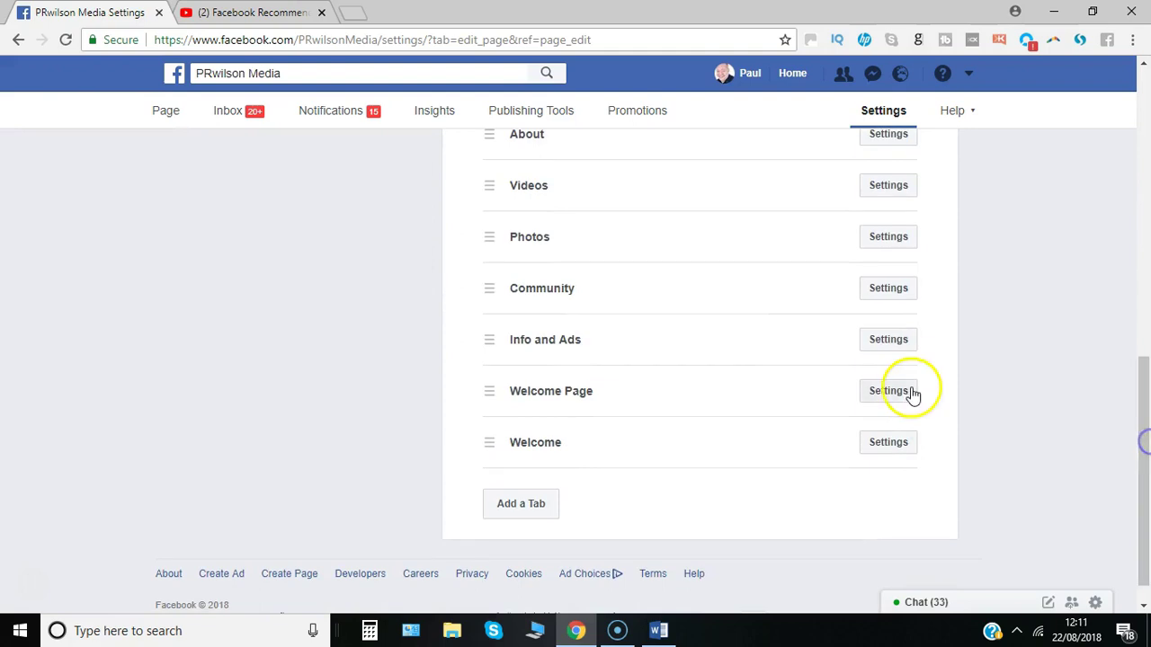
click(889, 444)
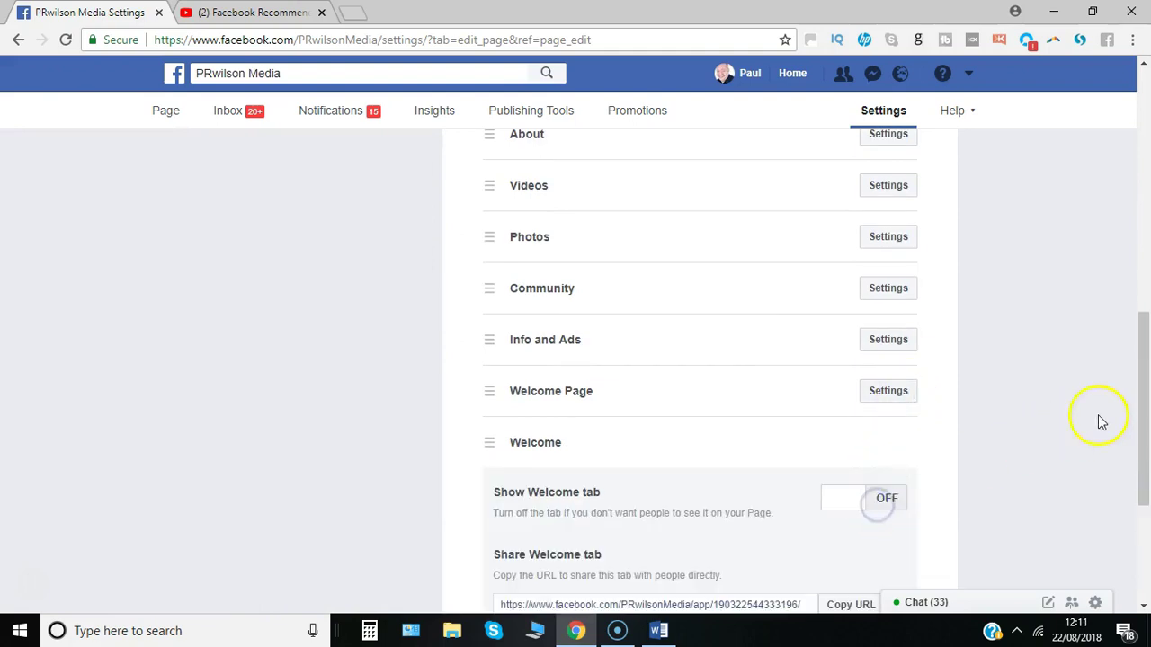
- Turn off the Welcome Page tab and save the change, and return to the Page to review its tab navigation
click(894, 400)
click(890, 448)
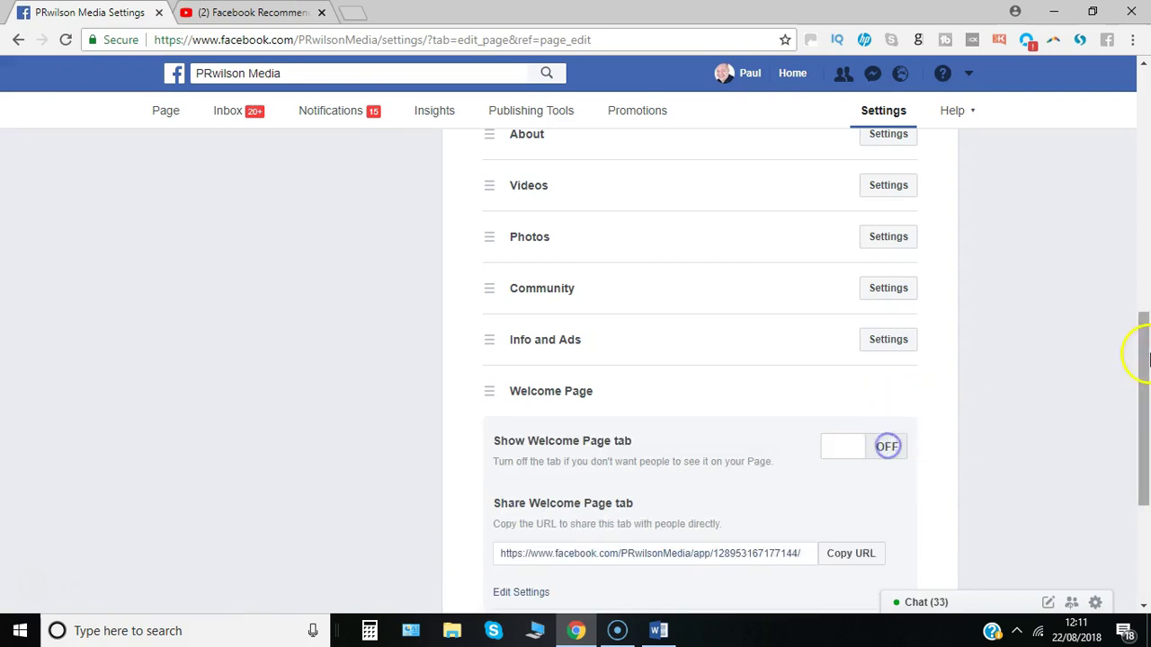
drag(1143, 374, 1142, 470)
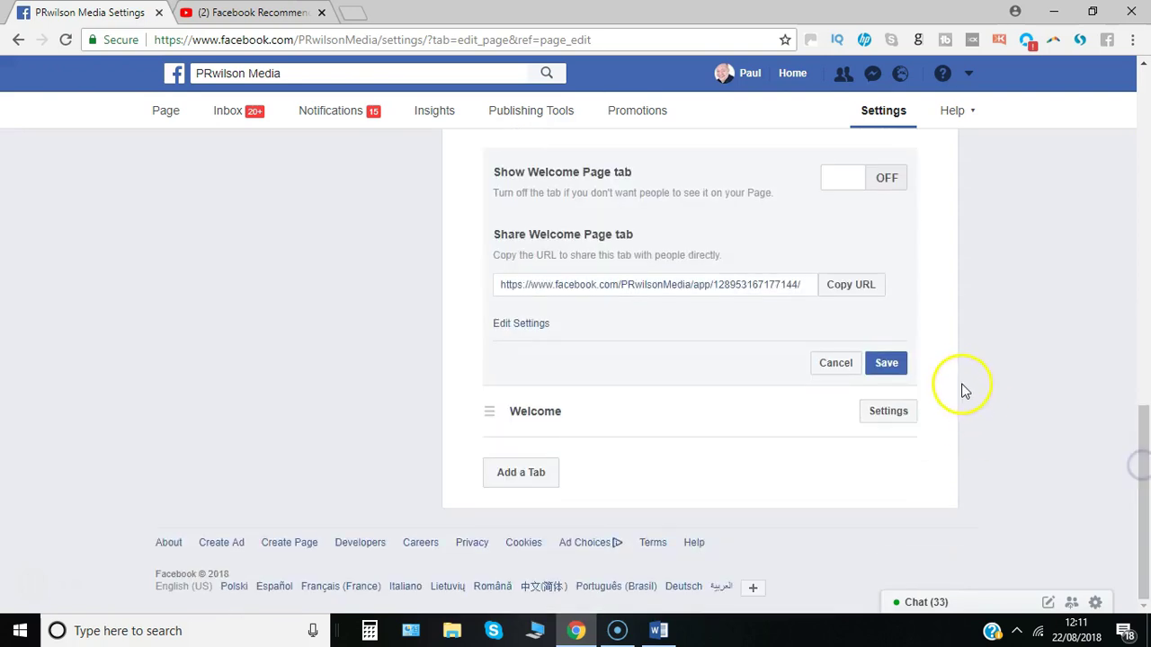
click(886, 365)
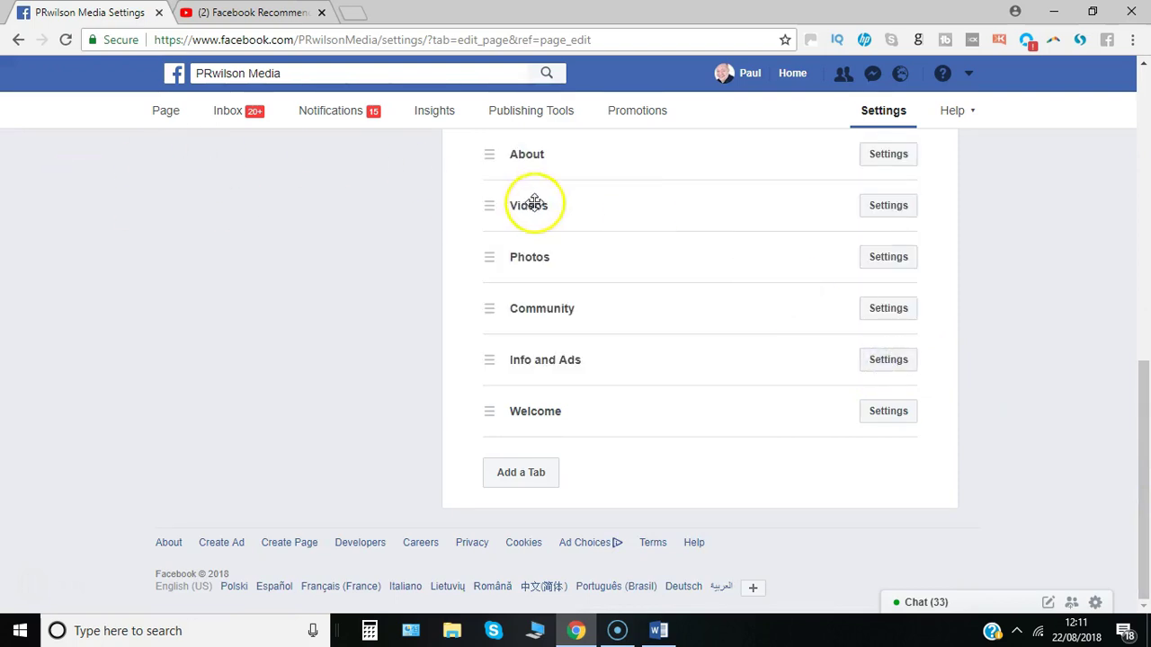
click(166, 115)
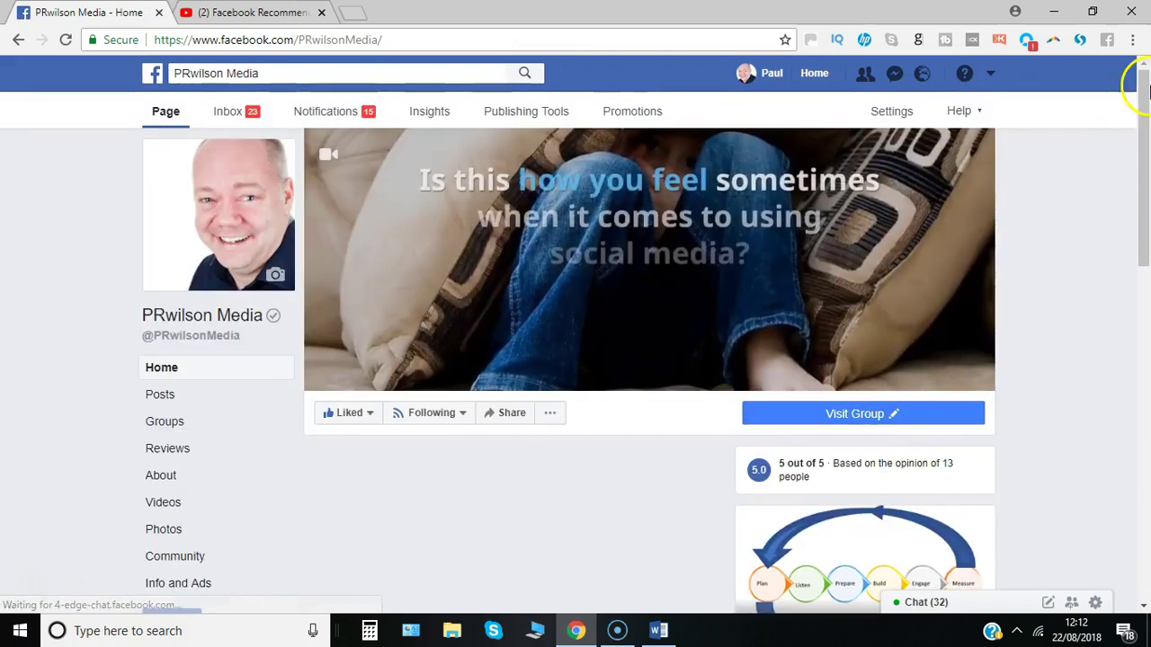
drag(1134, 115, 1139, 171)
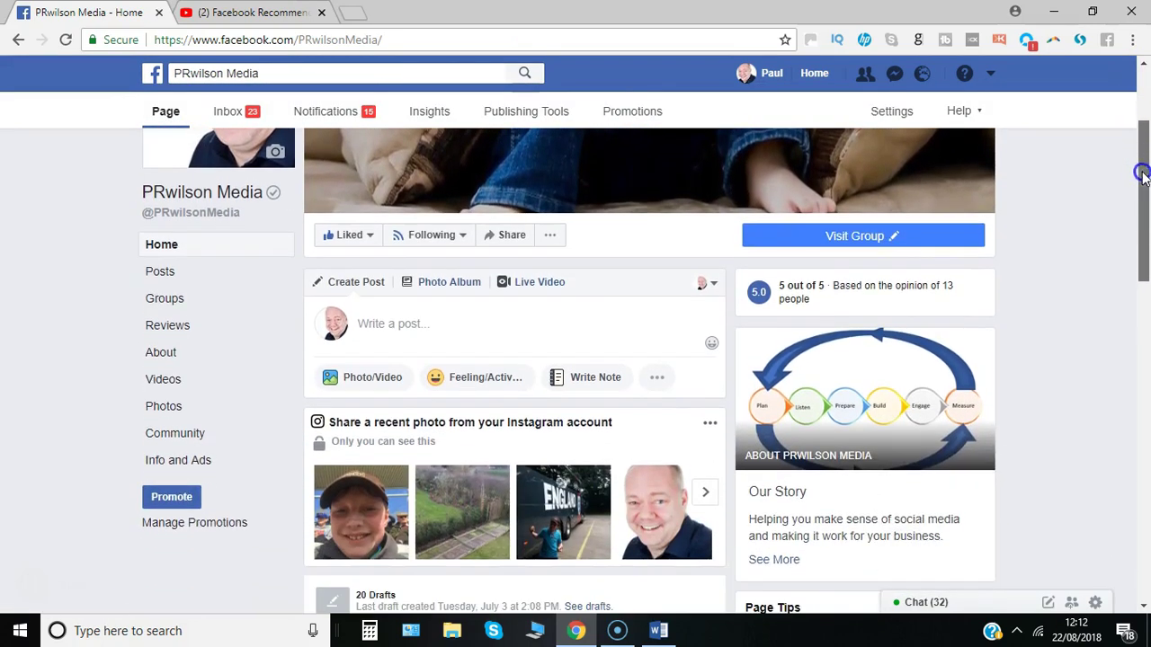